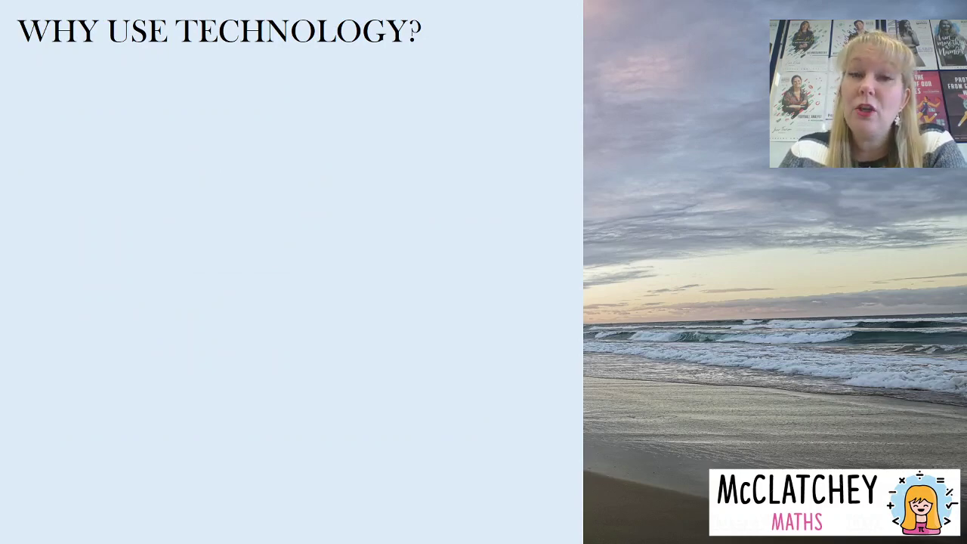
# Step: Reveal the first three reasons for using technology, including reducing human error and checking hand-drawn scatter plots
pyautogui.press('Right')
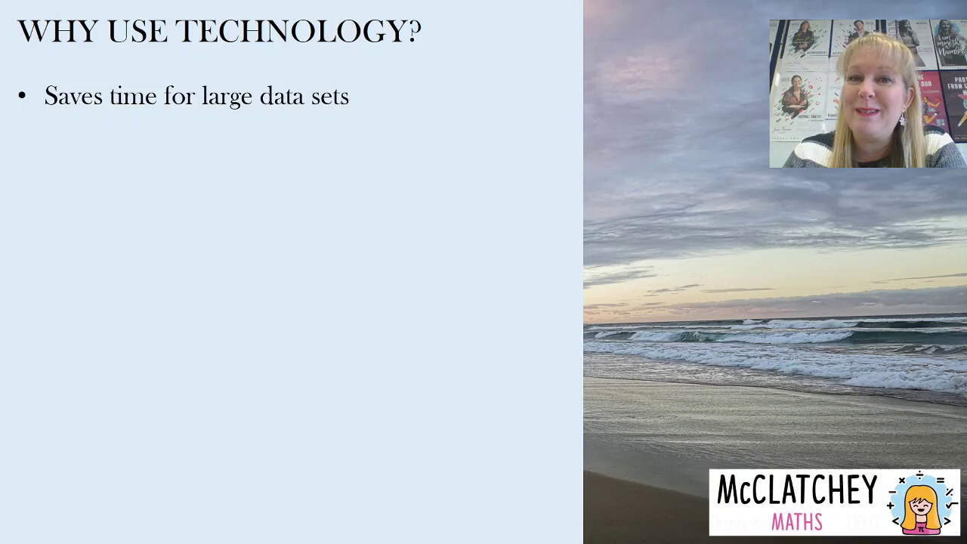
pyautogui.press('Right')
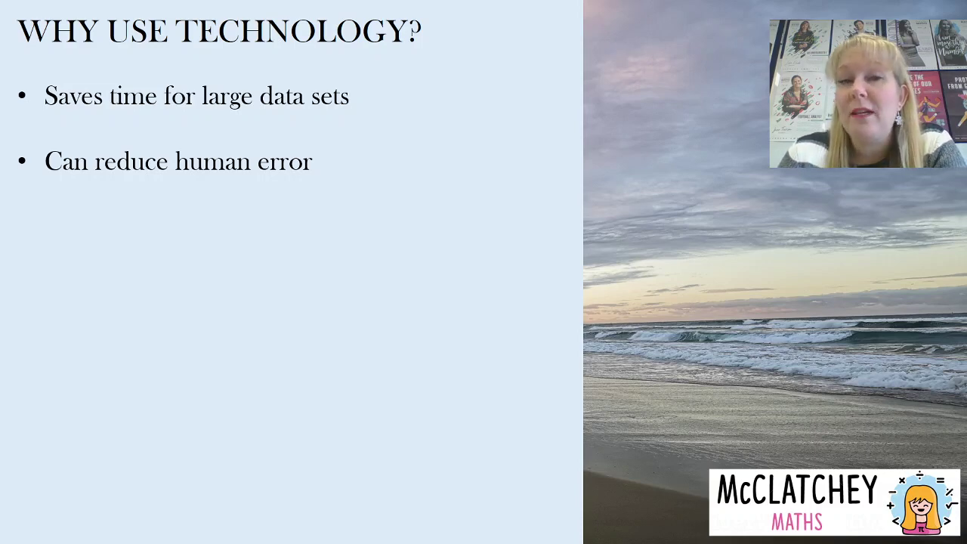
pyautogui.press('Right')
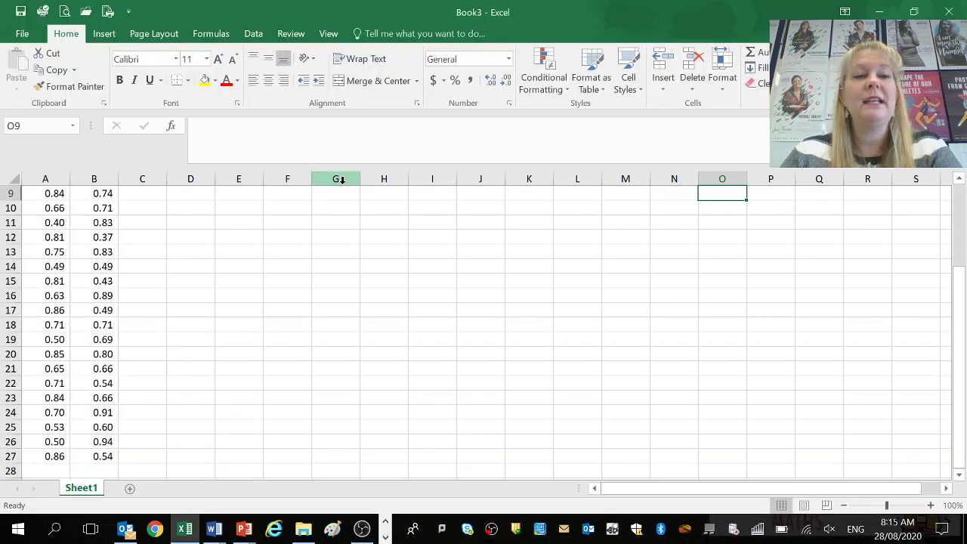
# Step: Scroll the worksheet up to row 1 to show the Math and Business headers
pyautogui.scroll(3, 342, 179)
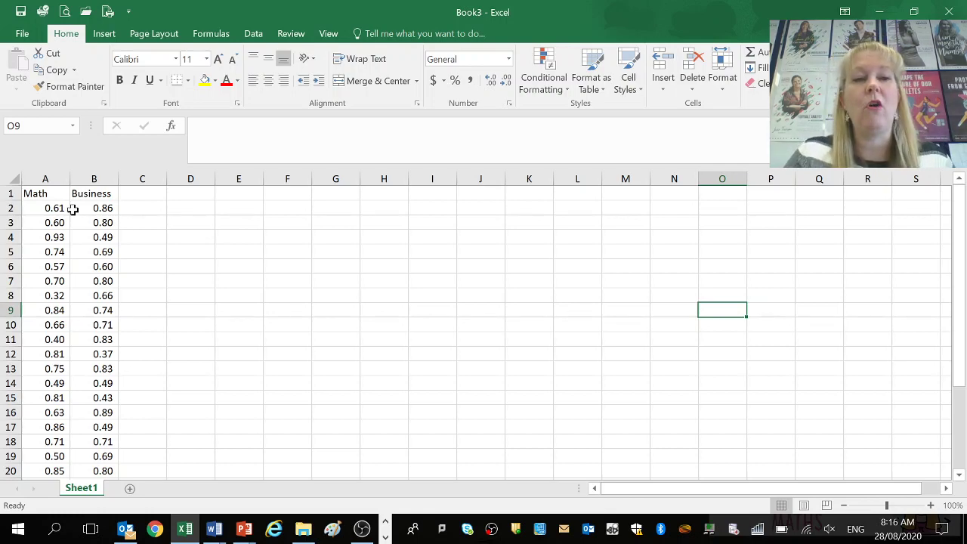
# Step: Select the Math and Business grades in A2:B27 and show the Insert chart options
pyautogui.moveTo(55, 208); pyautogui.dragTo(100, 219)
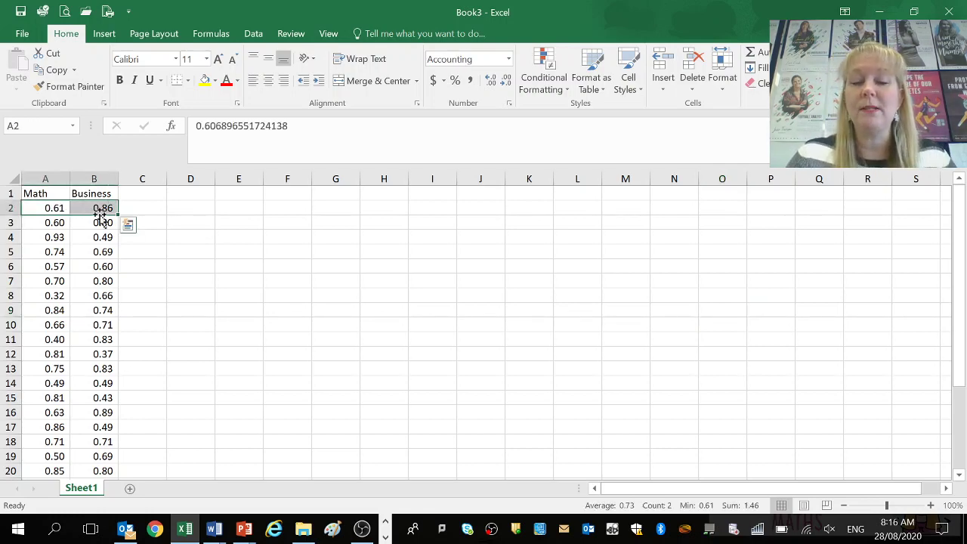
pyautogui.hotkey('ctrl', 'shift', 'Down')
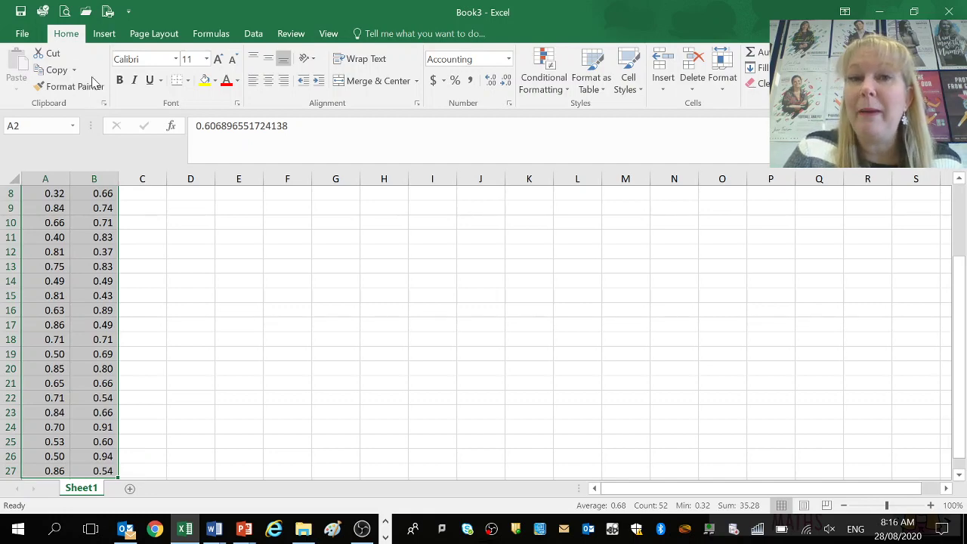
pyautogui.click(105, 35)
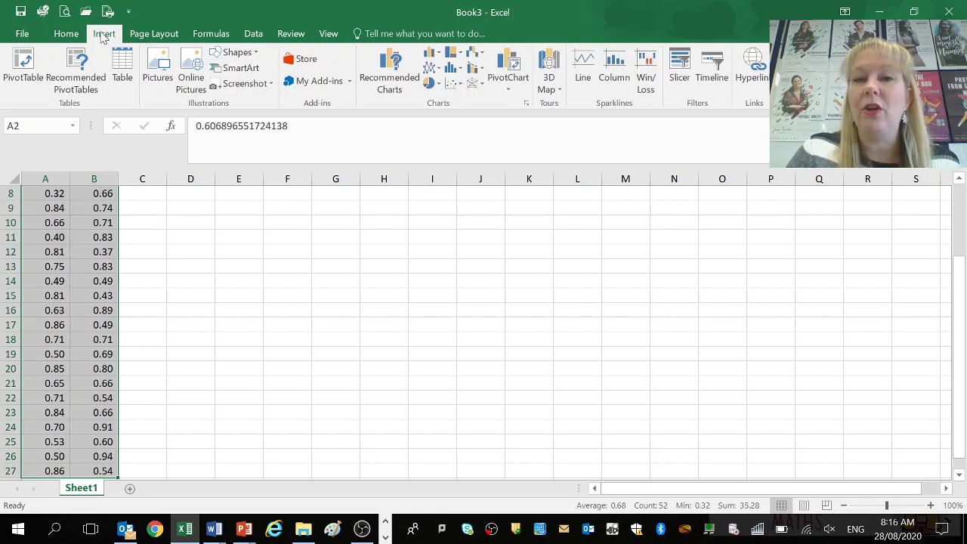
# Step: Insert a plain scatter chart of the grades and drag its corners to enlarge it
pyautogui.click(453, 88)
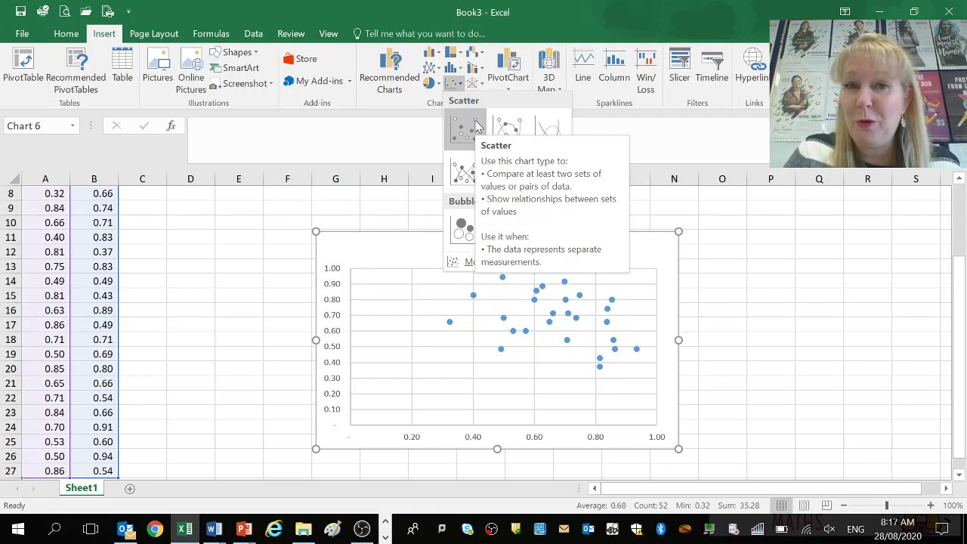
pyautogui.click(476, 126)
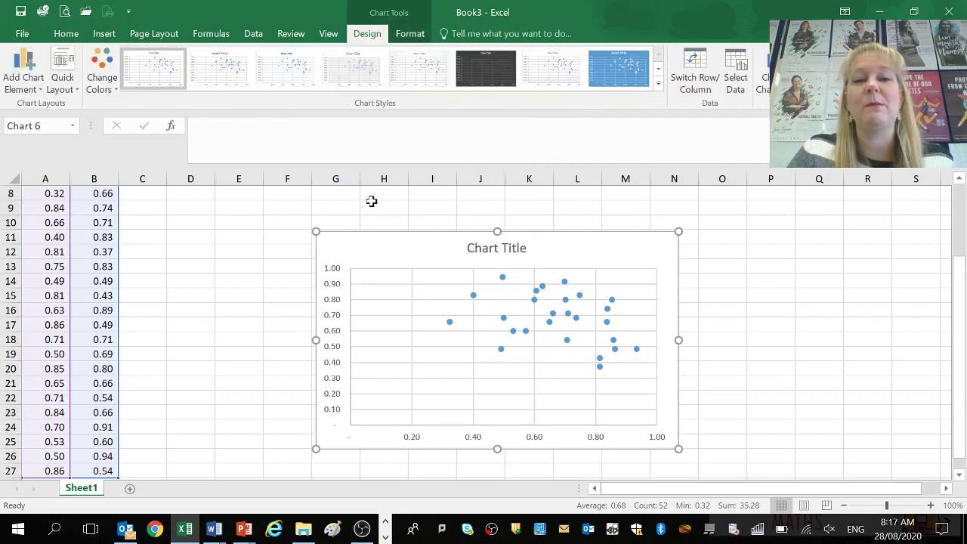
pyautogui.moveTo(314, 230); pyautogui.dragTo(257, 220)
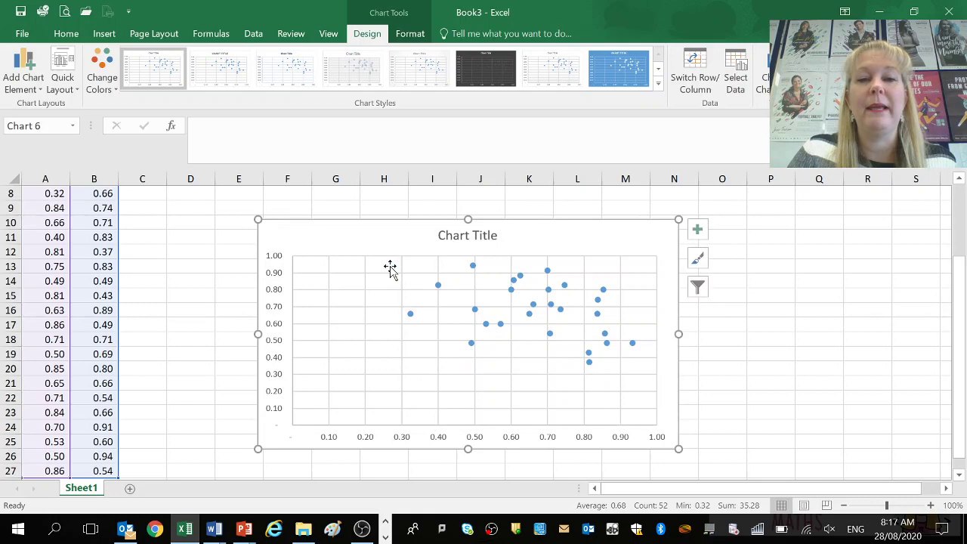
pyautogui.moveTo(679, 449); pyautogui.dragTo(709, 473)
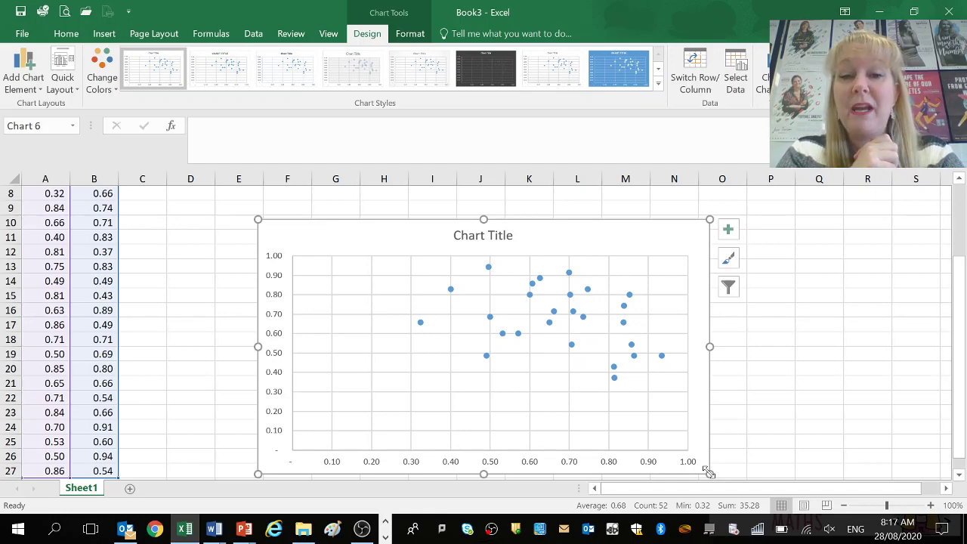
# Step: Replace the placeholder chart title with 'Maths vs Business Grades (Grade 9 2010)'
pyautogui.click(499, 240)
pyautogui.tripleClick(497, 237)
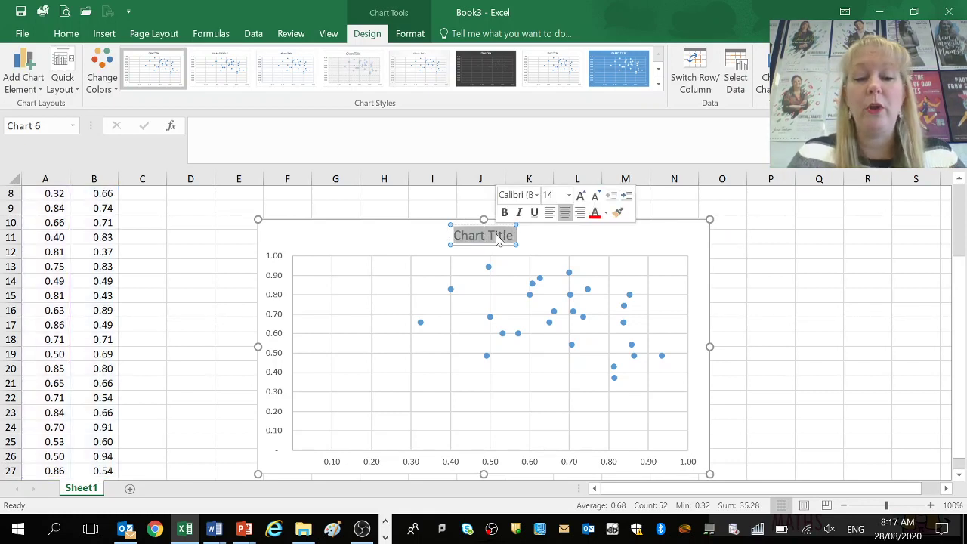
pyautogui.write('Maths')
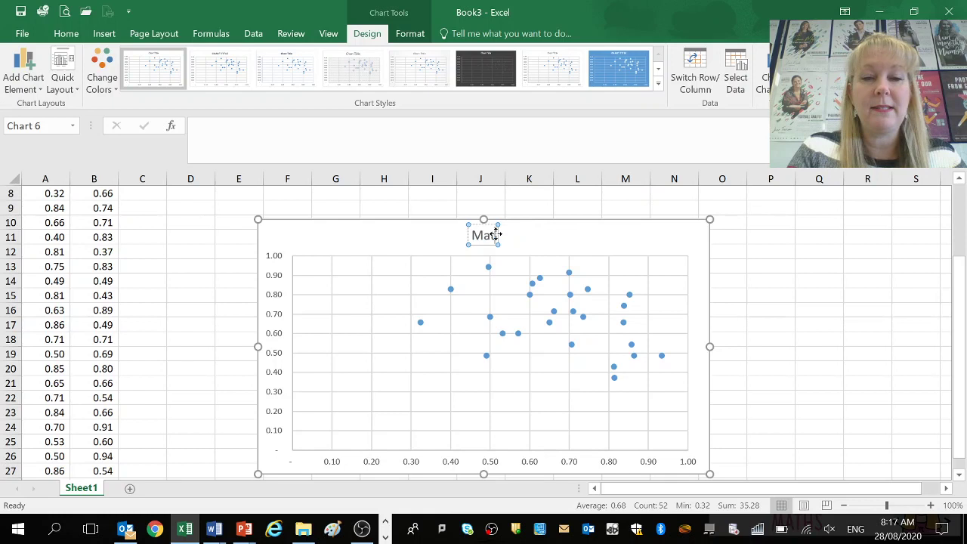
pyautogui.write(' vs Bu')
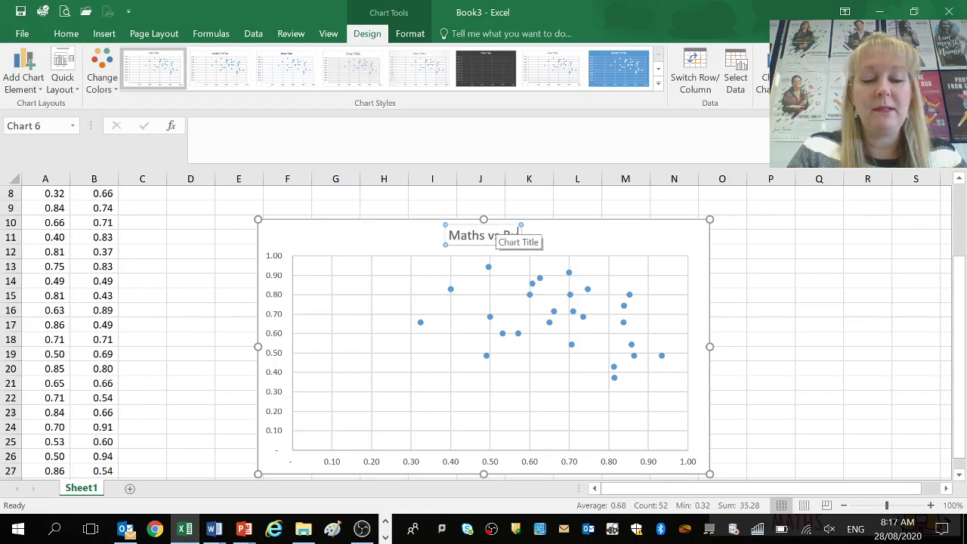
pyautogui.write('siness Grades')
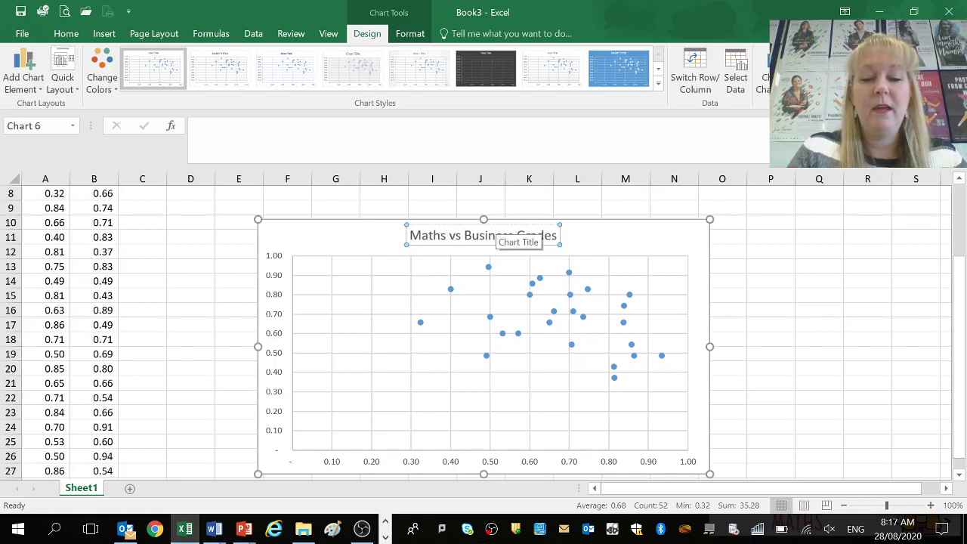
pyautogui.write(' (Grade')
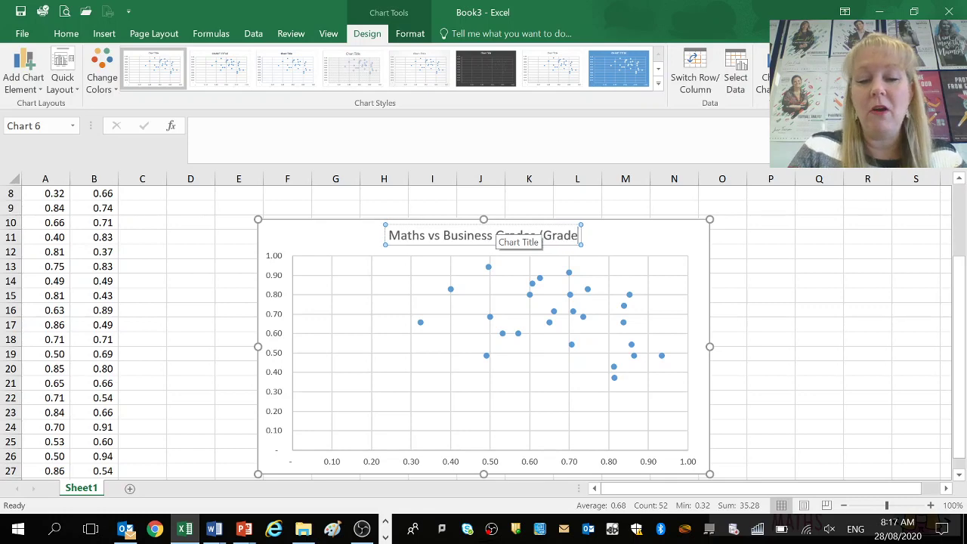
pyautogui.write(' 9 2010)')
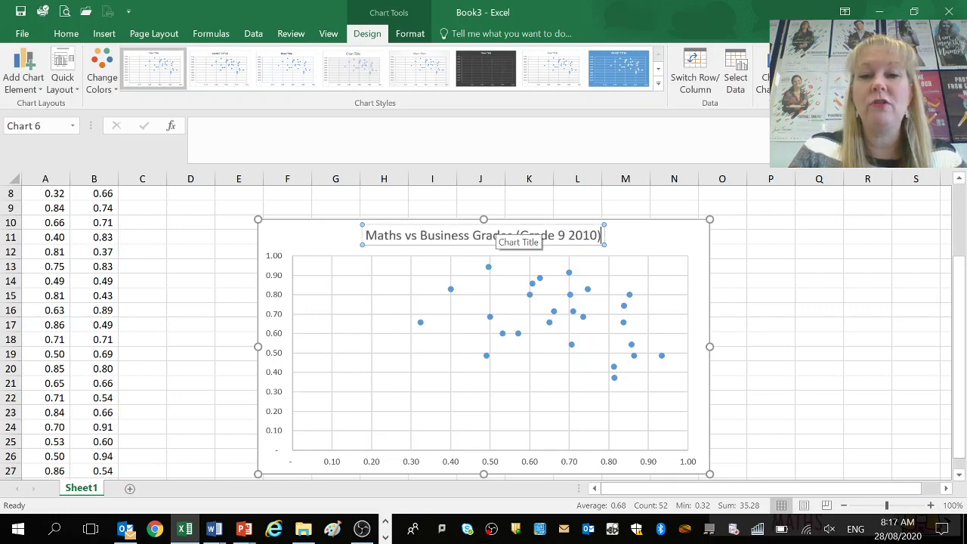
pyautogui.click(781, 296)
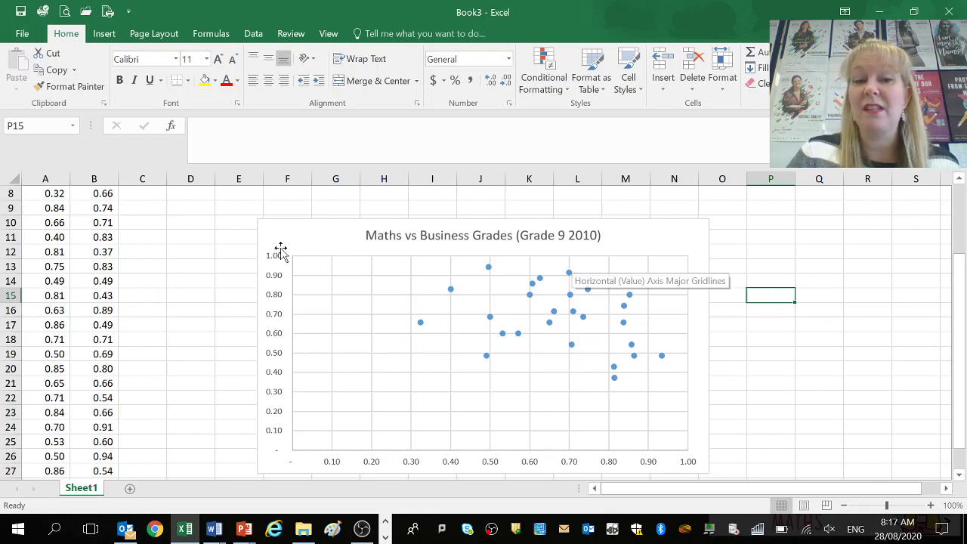
# Step: Tick Axis Titles in the Chart Elements list to add placeholder labels on both axes
pyautogui.click(504, 241)
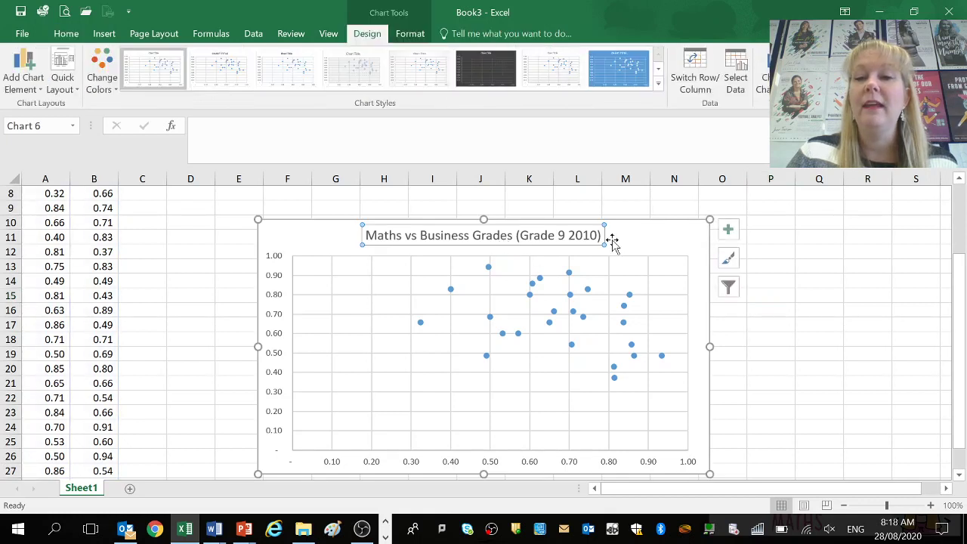
pyautogui.click(727, 233)
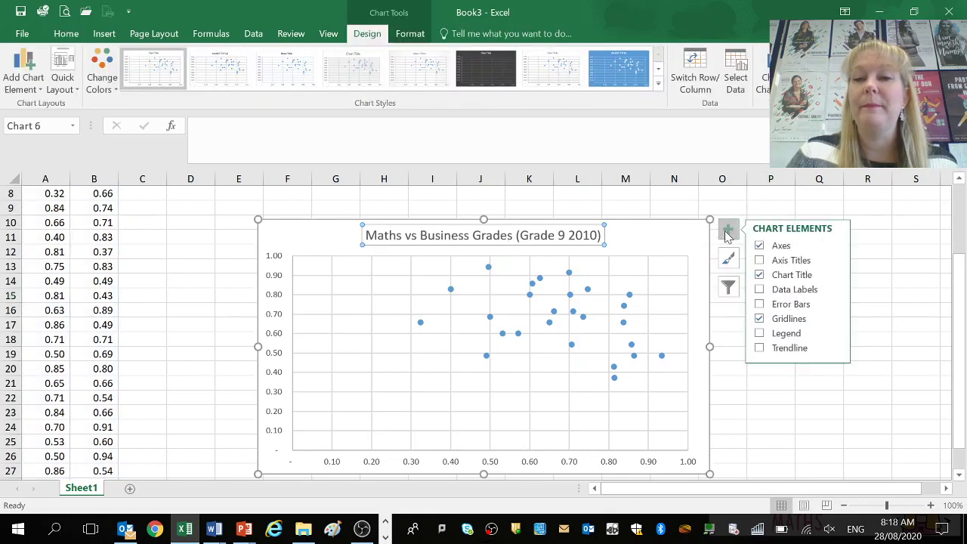
pyautogui.click(788, 266)
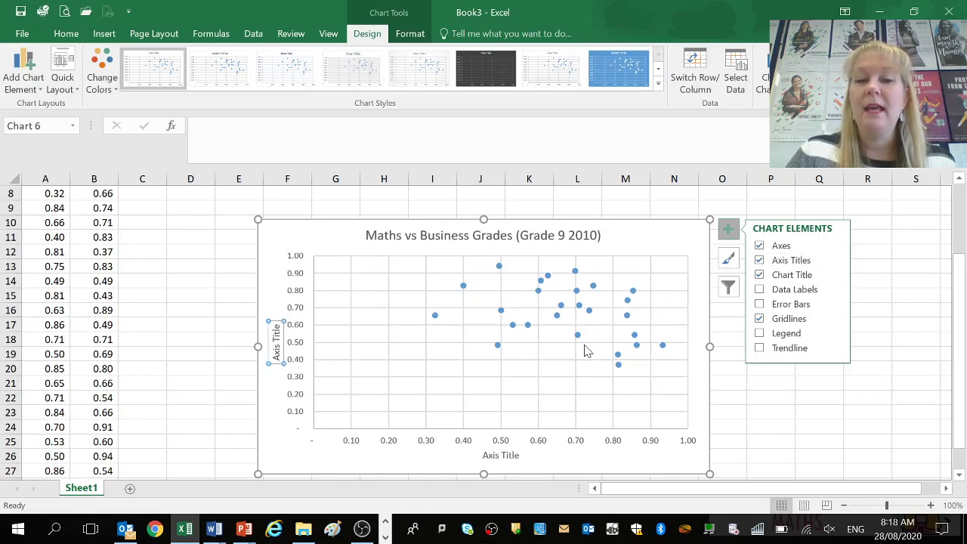
pyautogui.click(514, 413)
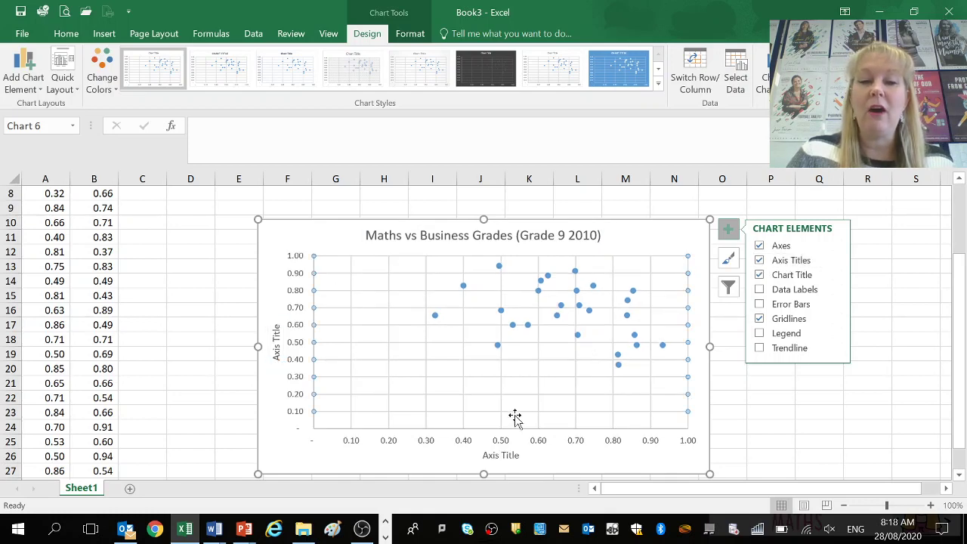
# Step: Label the horizontal axis 'Maths Grades (out of 100)'
pyautogui.doubleClick(508, 455)
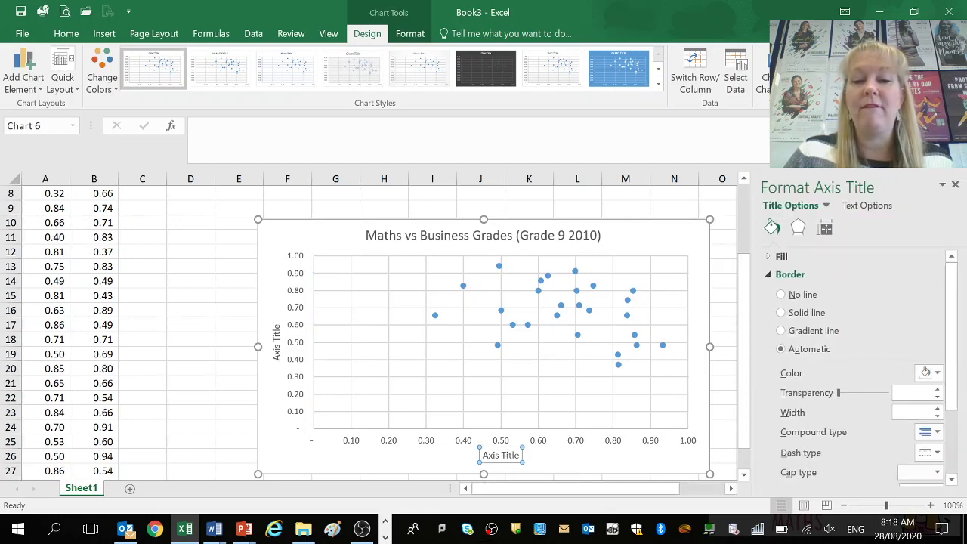
pyautogui.tripleClick(505, 457)
pyautogui.write('M')
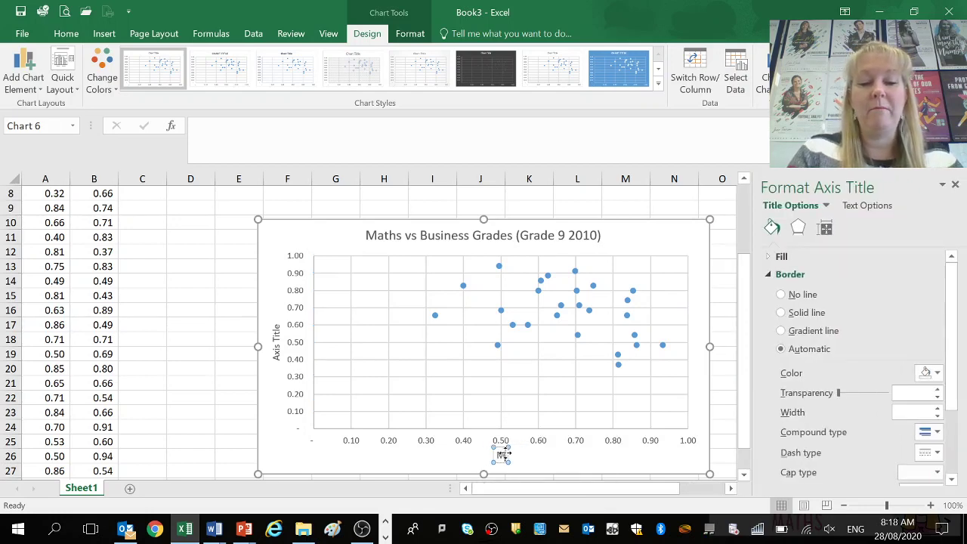
pyautogui.write('aths Grades (out of 0')
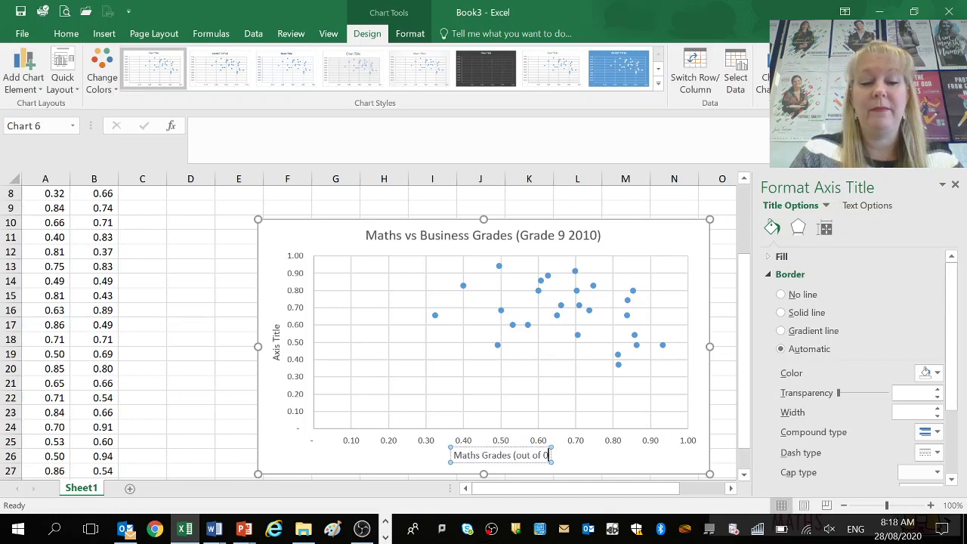
pyautogui.press('BackSpace')
pyautogui.write('100)')
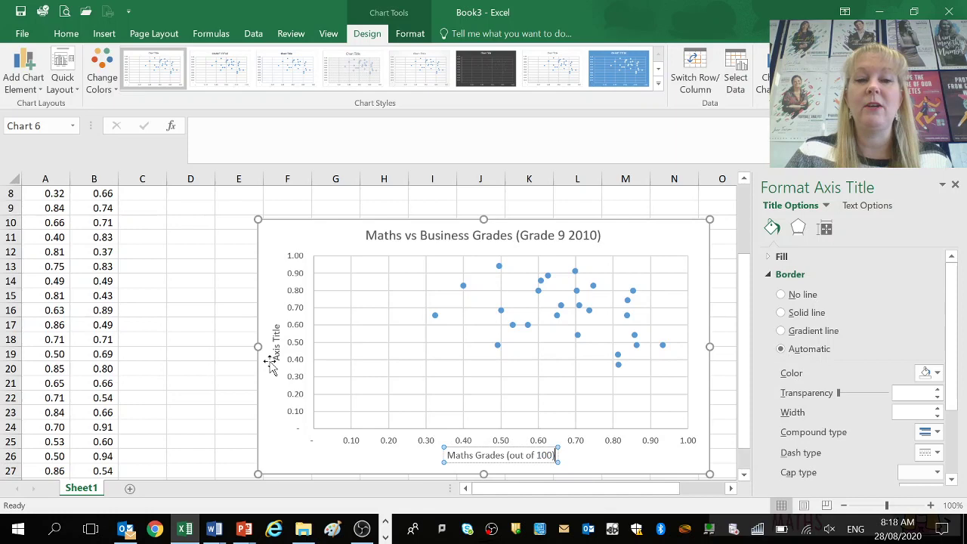
# Step: Label the vertical axis 'Business Grades (out of 100)', correcting typos along the way
pyautogui.click(273, 361)
pyautogui.tripleClick(276, 362)
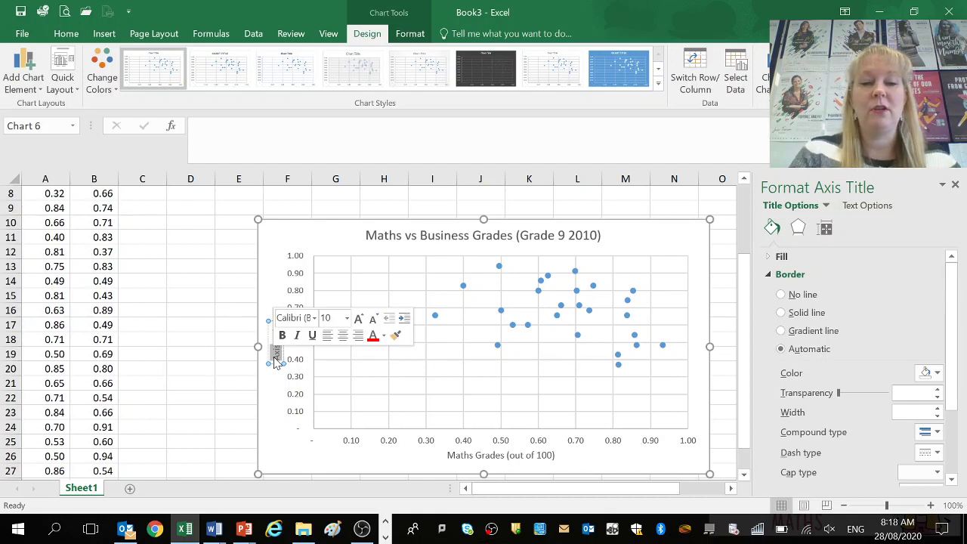
pyautogui.write('Bu')
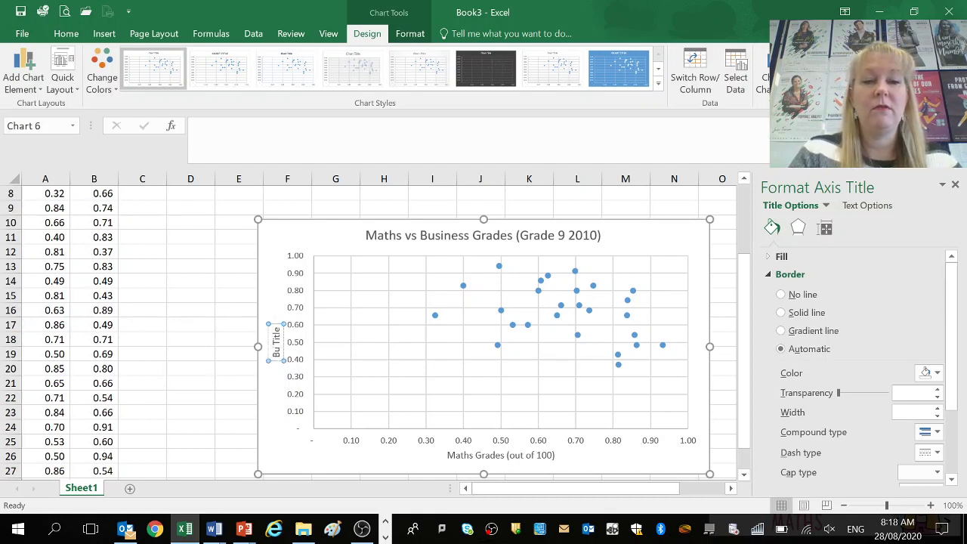
pyautogui.write('siness Grade')
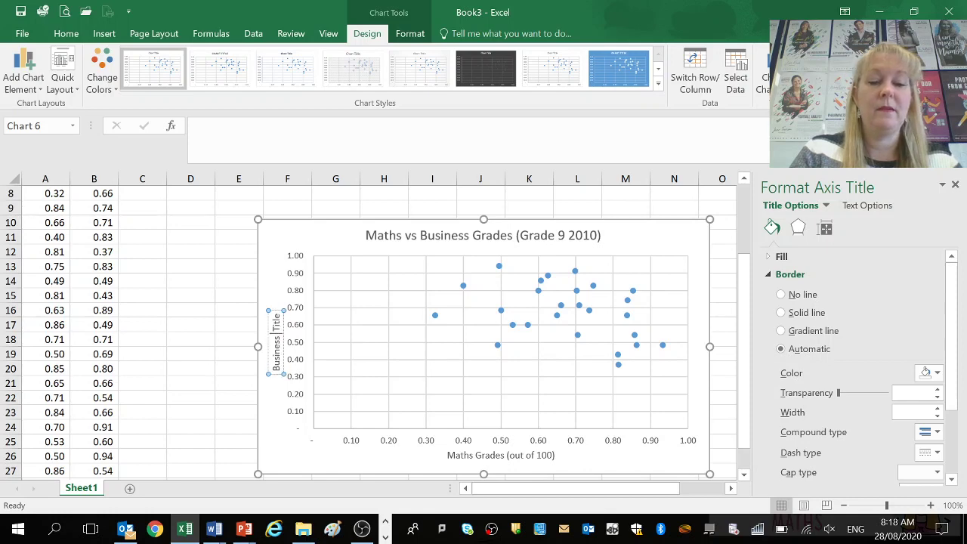
pyautogui.write('s')
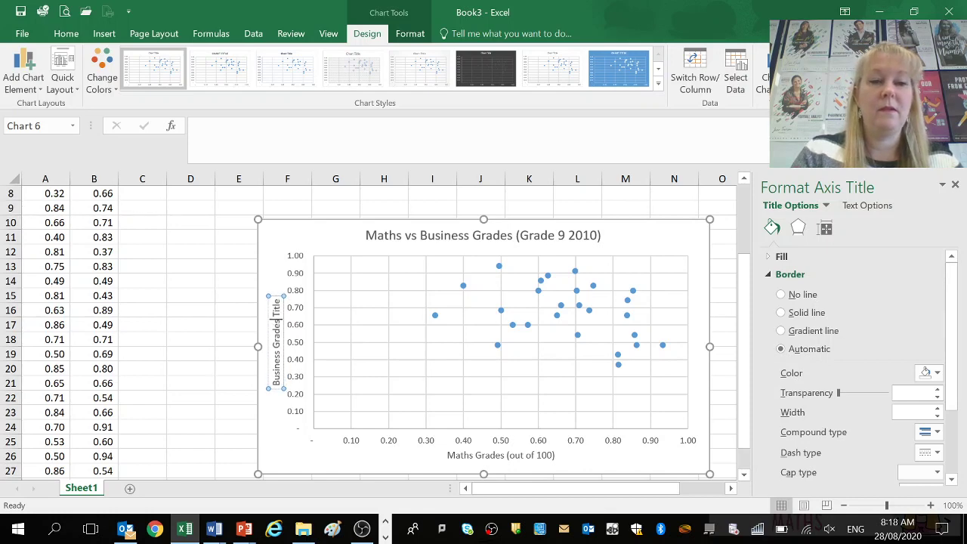
pyautogui.press('Delete')
pyautogui.write('(o')
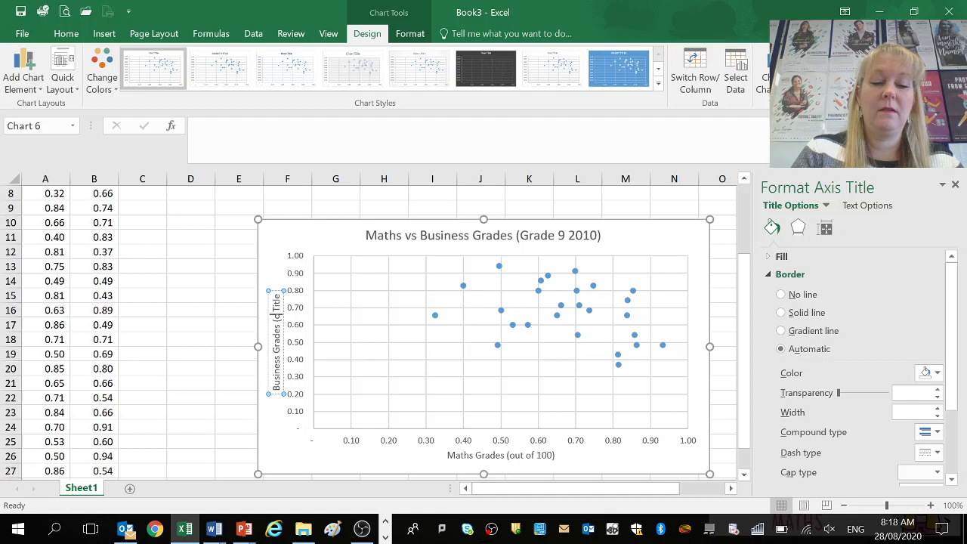
pyautogui.write('ut of 100')
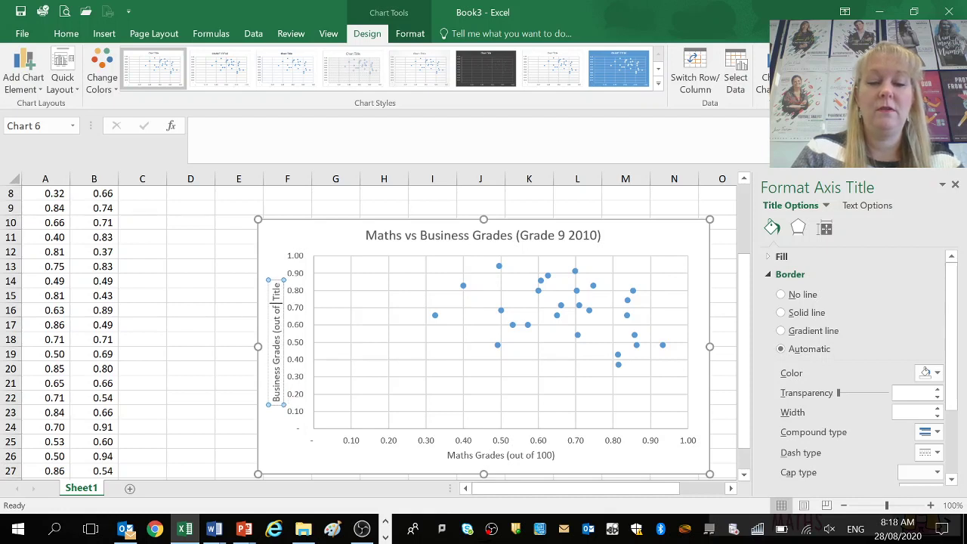
pyautogui.press('BackSpace')
pyautogui.press('BackSpace')
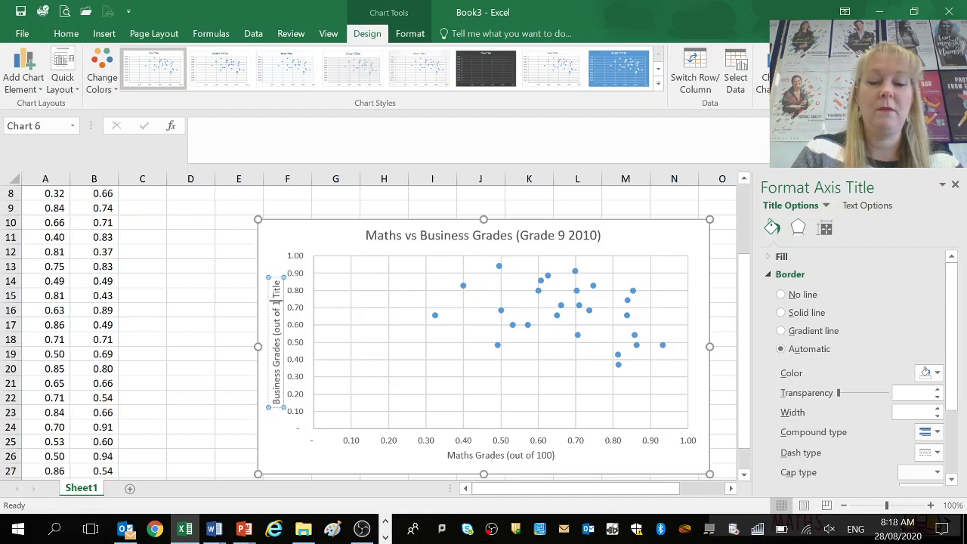
pyautogui.write('00')
pyautogui.press('Delete')
pyautogui.press('Delete')
pyautogui.press('Delete')
pyautogui.press('Delete')
pyautogui.press('Delete')
pyautogui.press('Delete')
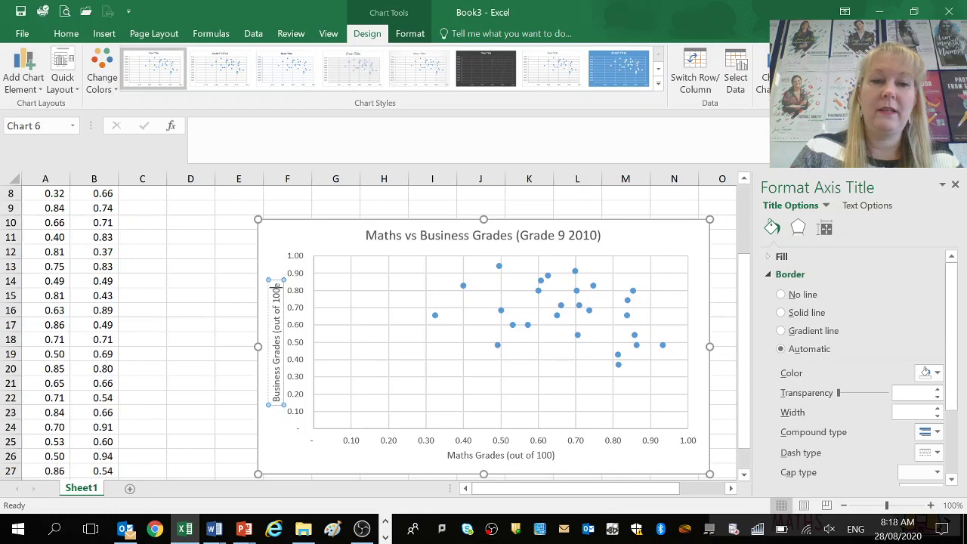
# Step: Add the closing bracket to the vertical title and close the Format Chart Area pane
pyautogui.write(')')
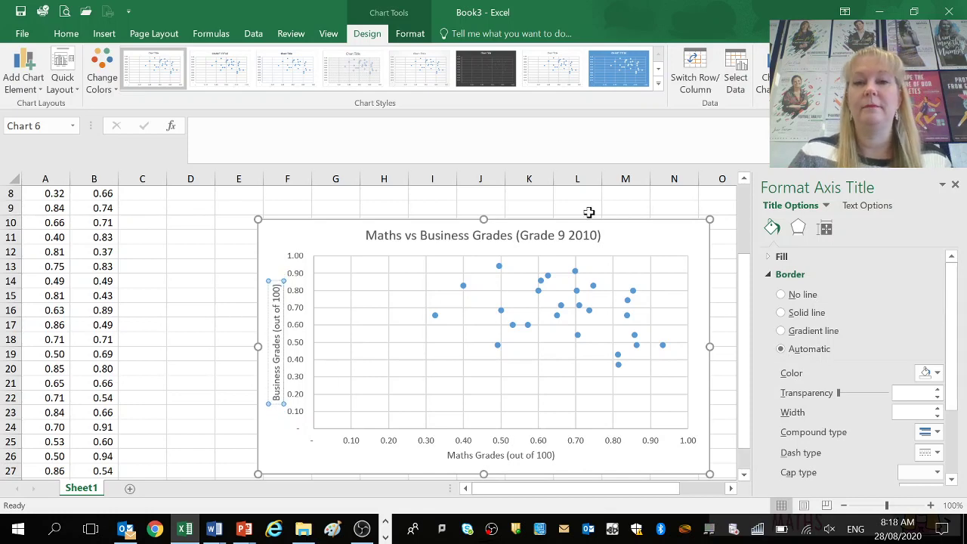
pyautogui.click(589, 213)
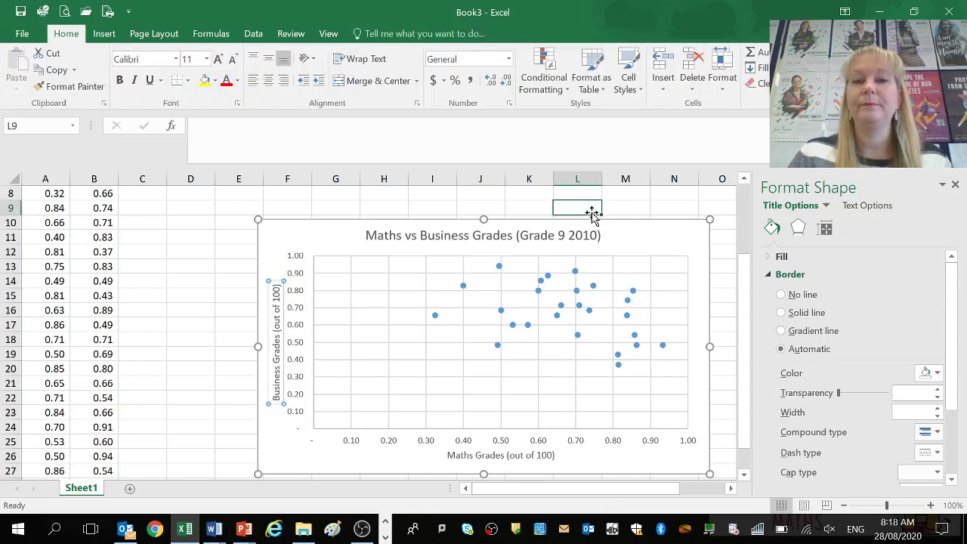
pyautogui.click(688, 297)
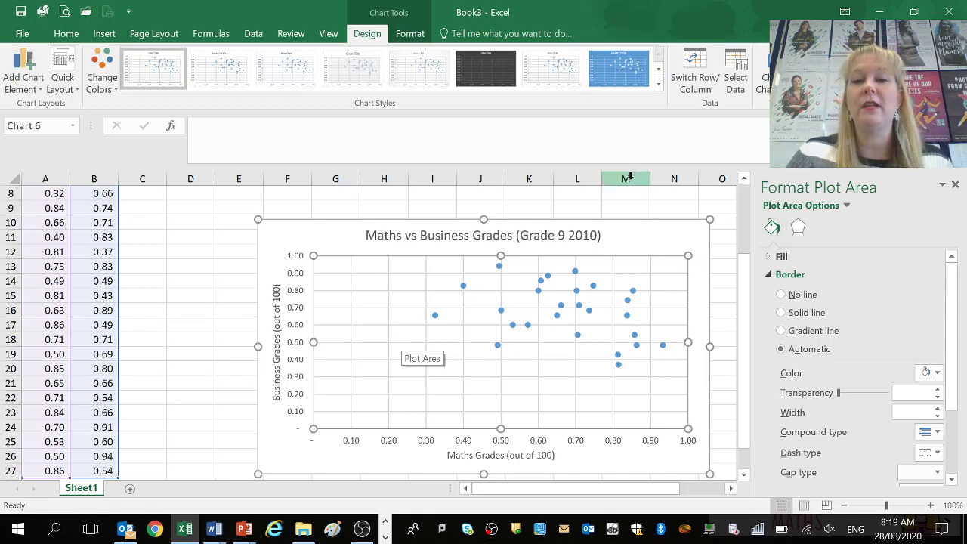
pyautogui.click(626, 204)
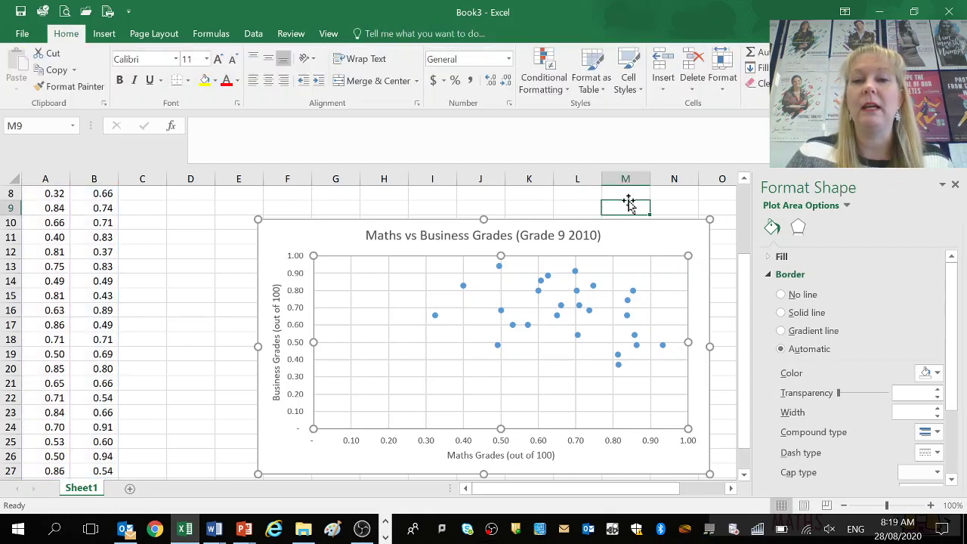
pyautogui.click(652, 249)
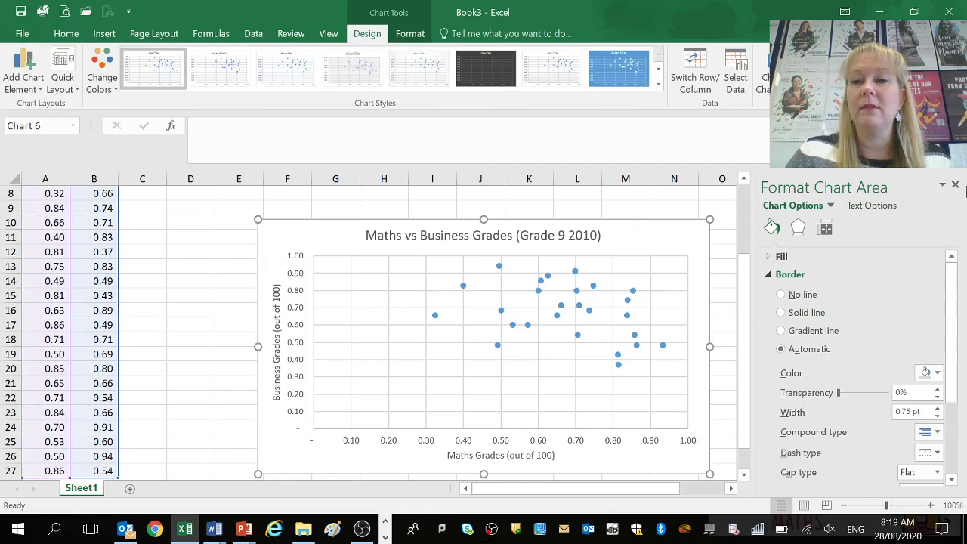
pyautogui.click(955, 185)
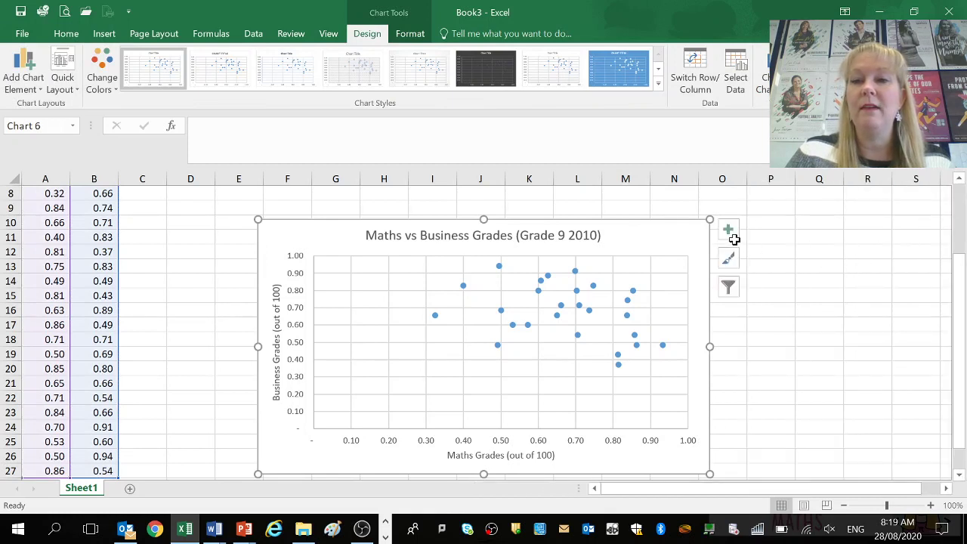
# Step: Set the Maths Grades axis minimum bound to 0.3 and close the format pane
pyautogui.click(730, 234)
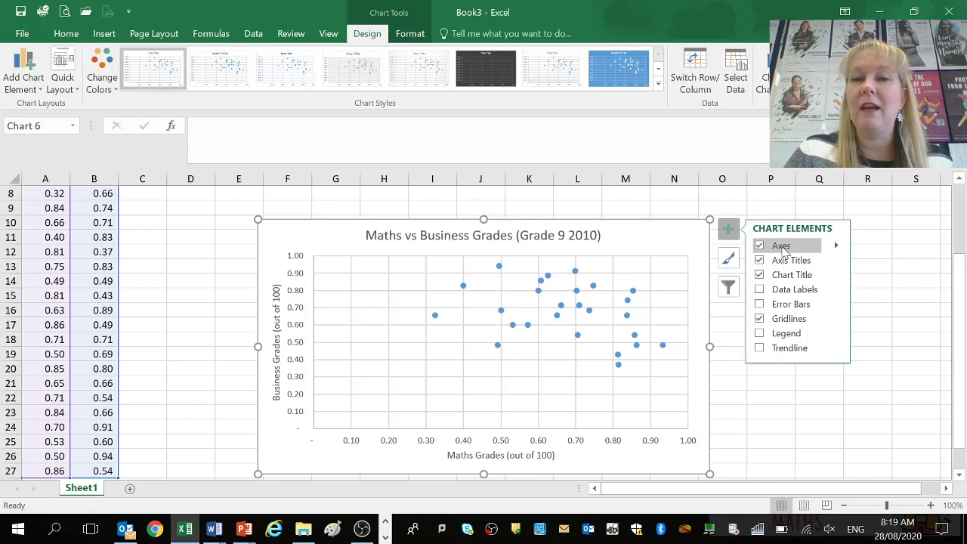
pyautogui.click(836, 246)
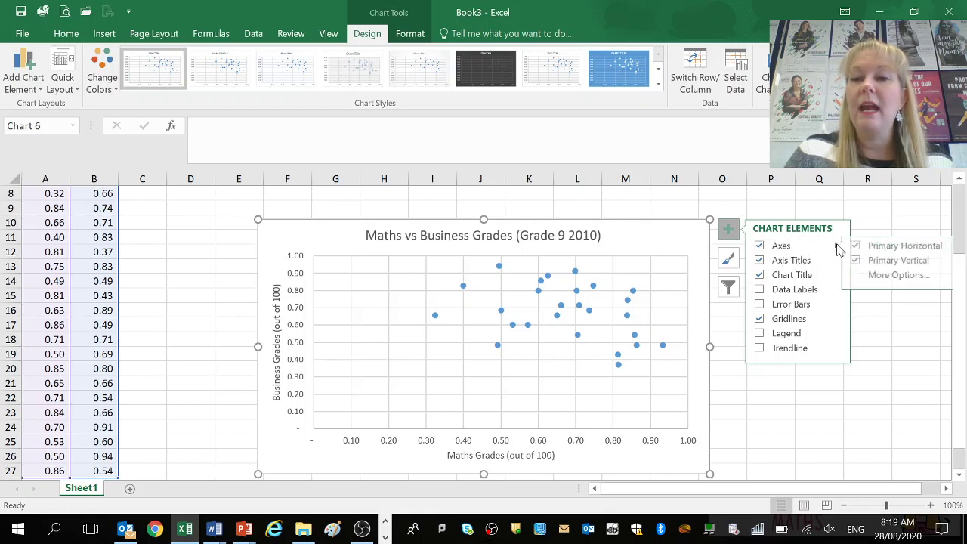
pyautogui.click(876, 277)
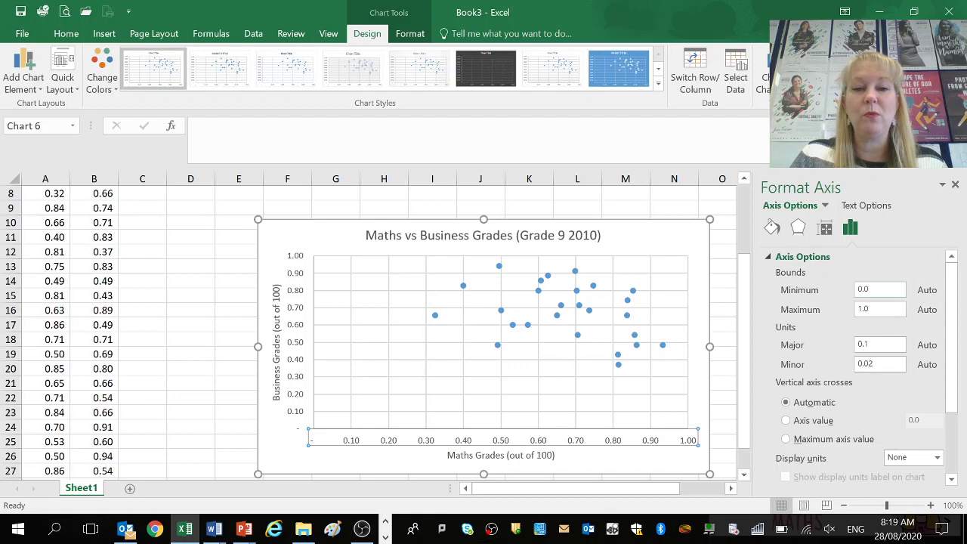
pyautogui.doubleClick(881, 294)
pyautogui.write('0.3')
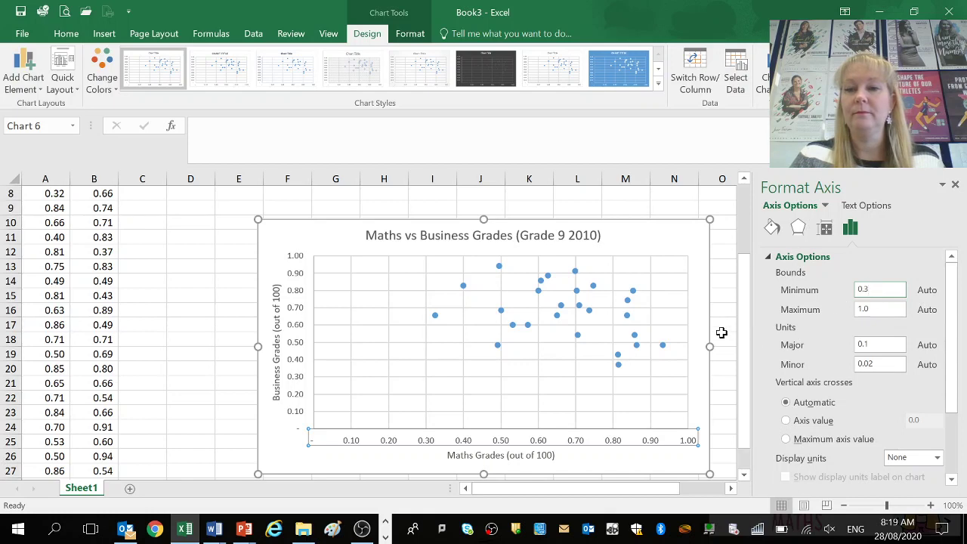
pyautogui.click(712, 308)
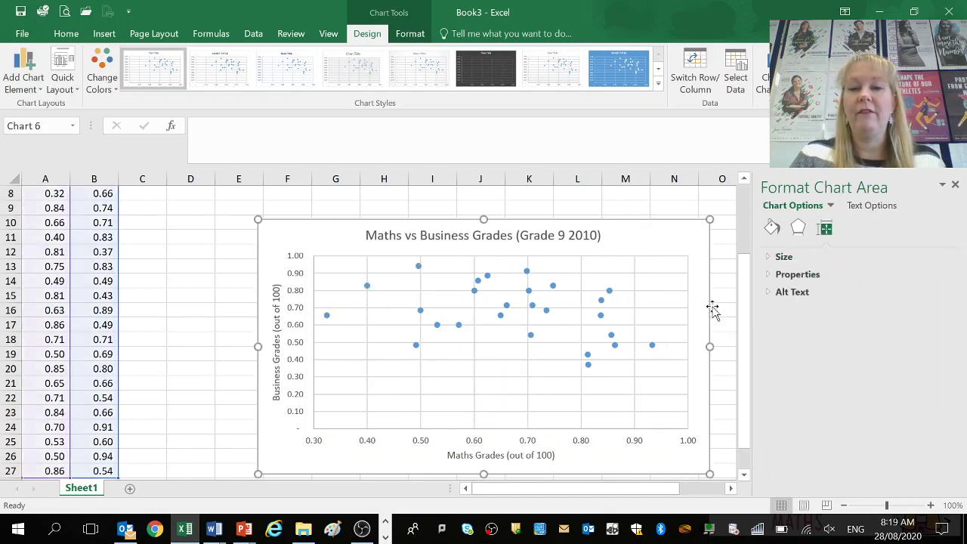
pyautogui.click(955, 186)
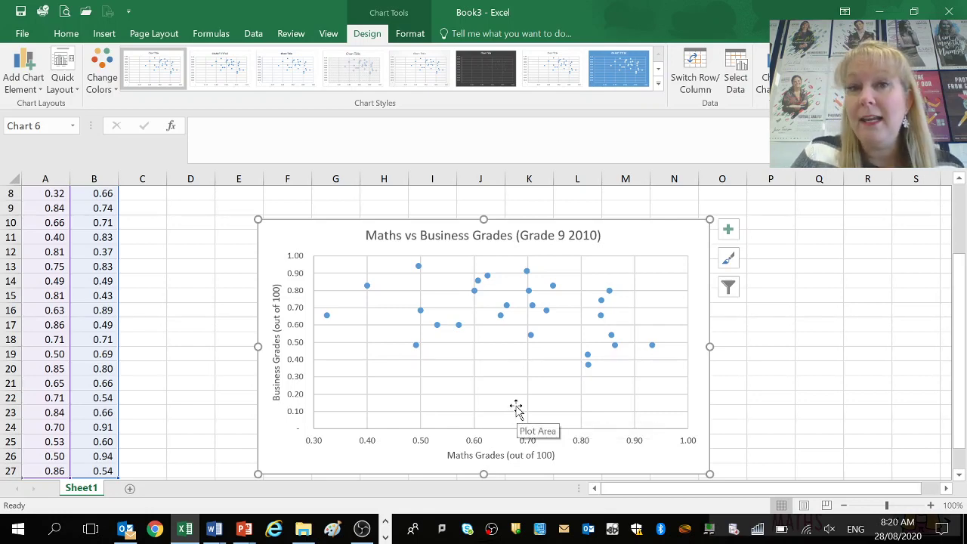
# Step: Add a linear trendline showing its equation y = -0.3291x + 0.9036 and R² = 0.1076
pyautogui.click(734, 231)
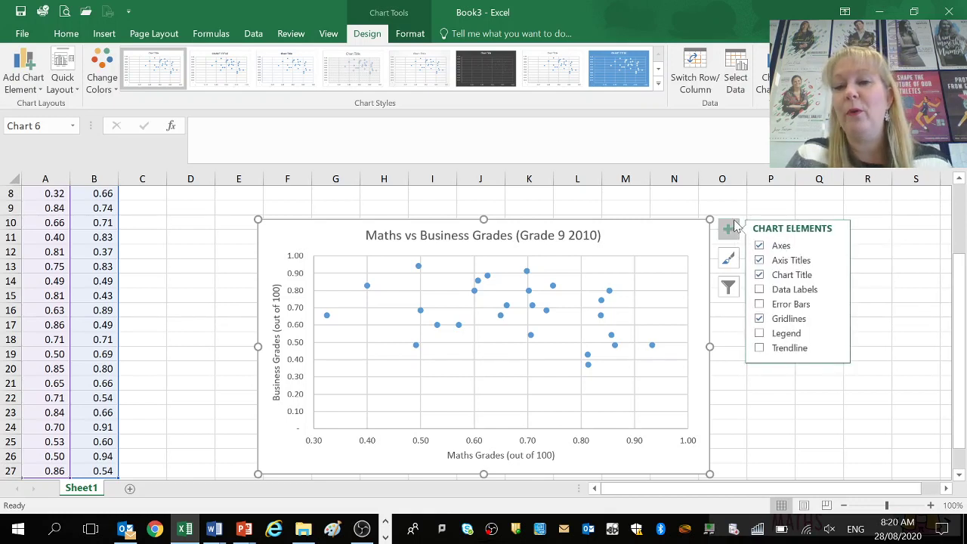
pyautogui.click(761, 350)
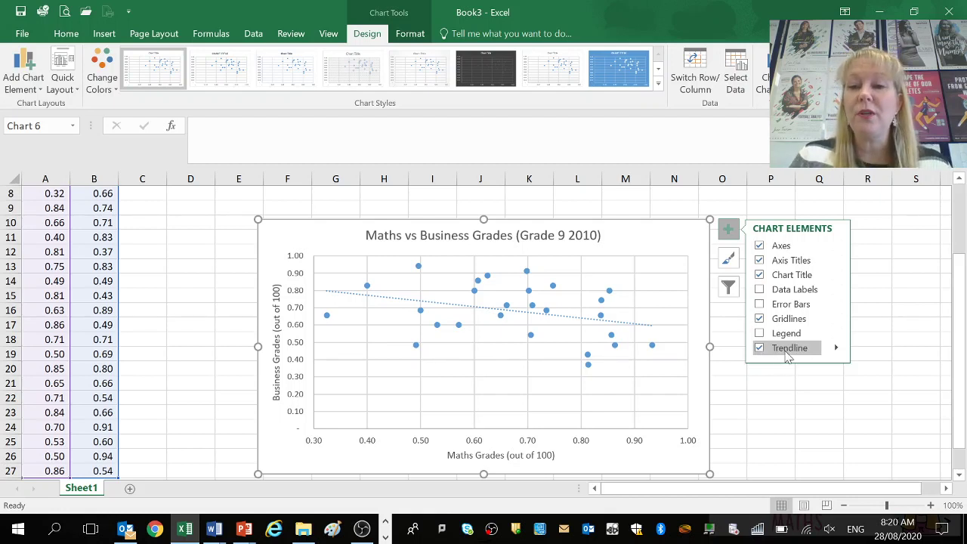
pyautogui.click(836, 349)
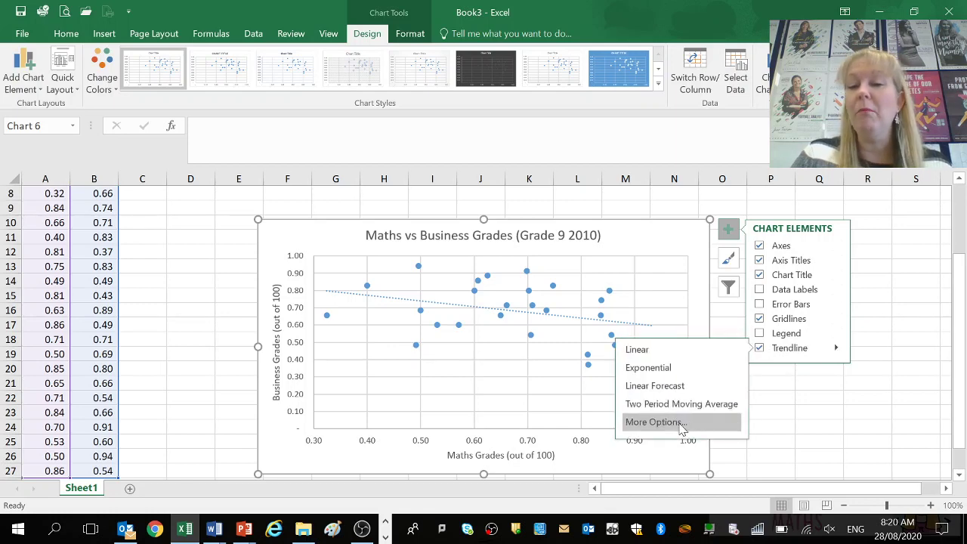
pyautogui.click(654, 423)
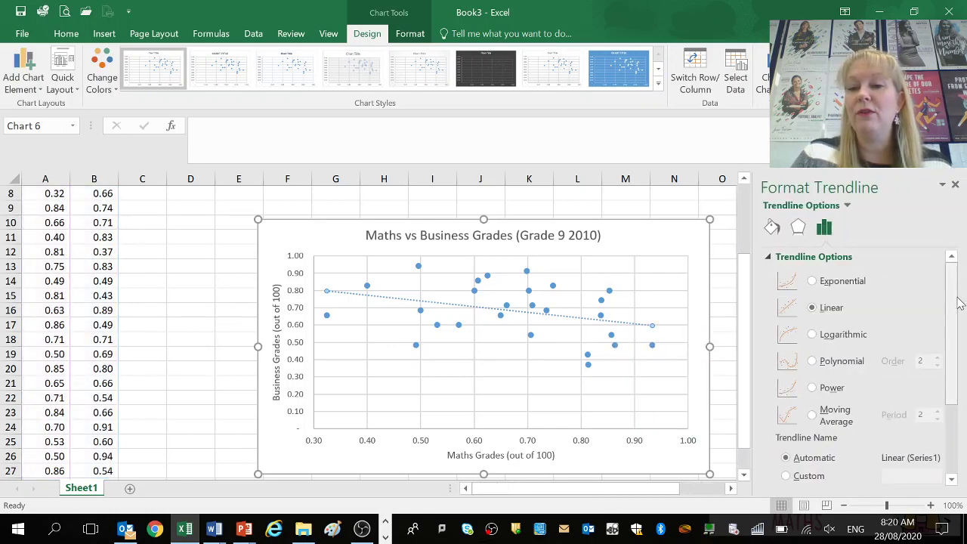
pyautogui.scroll(-3, 958, 308)
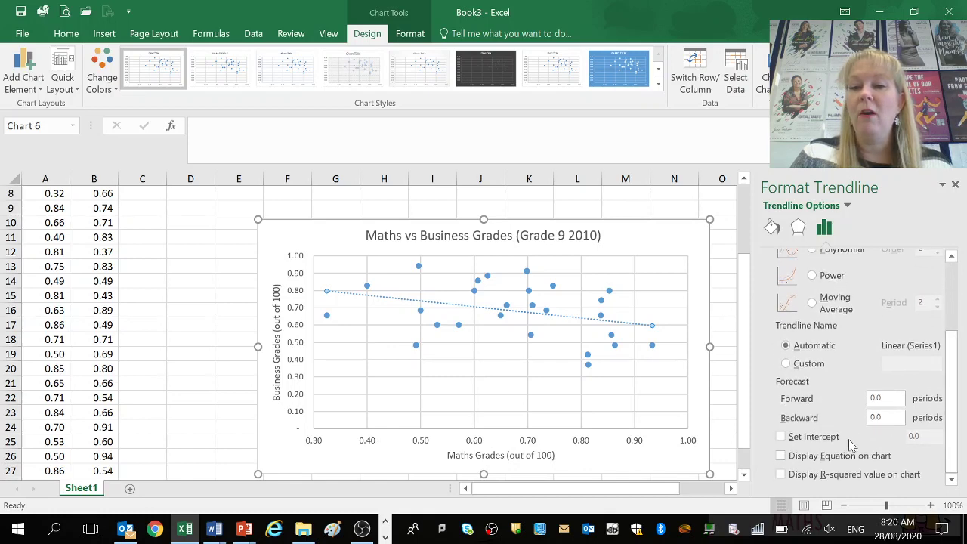
pyautogui.click(824, 458)
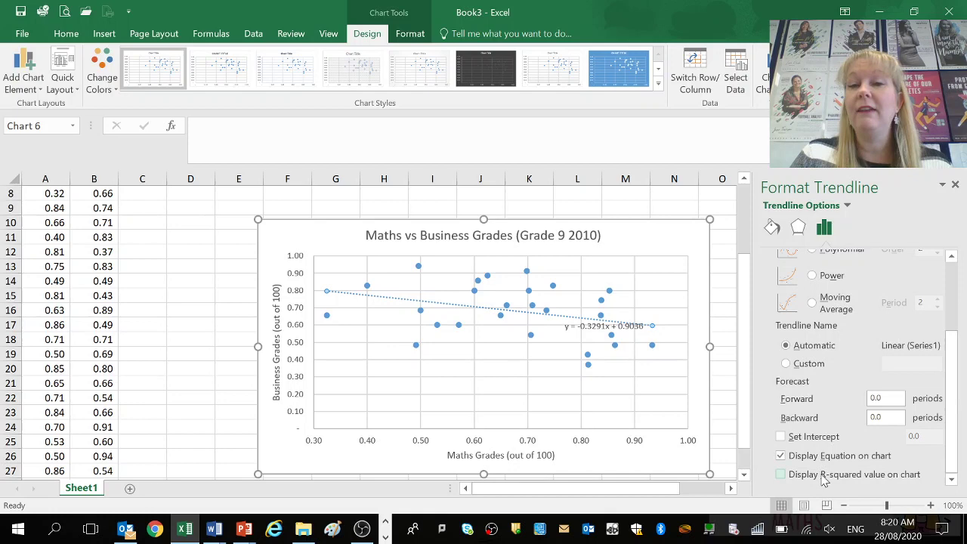
pyautogui.click(824, 476)
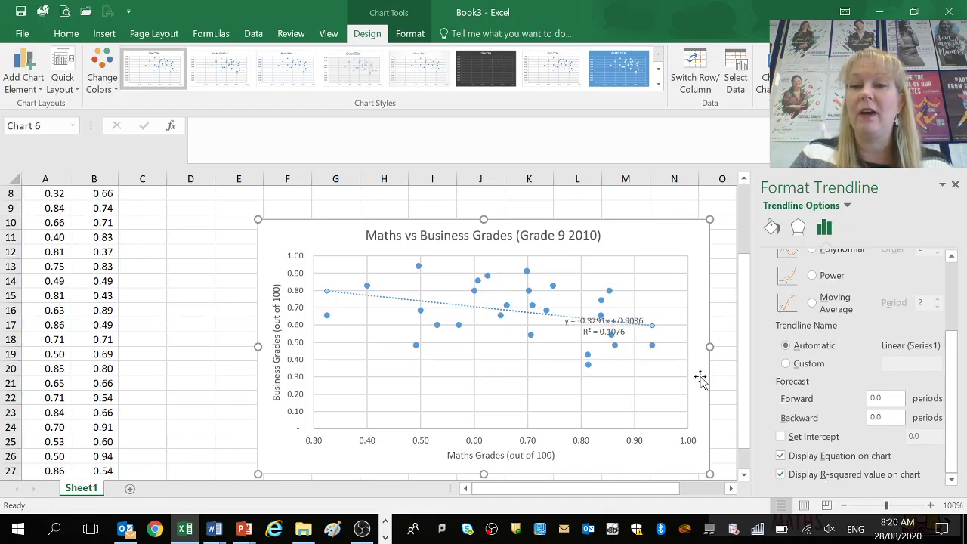
pyautogui.click(670, 201)
# Step: Drag the trendline's equation and R² label into the empty space below the line, near the chart centre, then deselect it
pyautogui.click(609, 327)
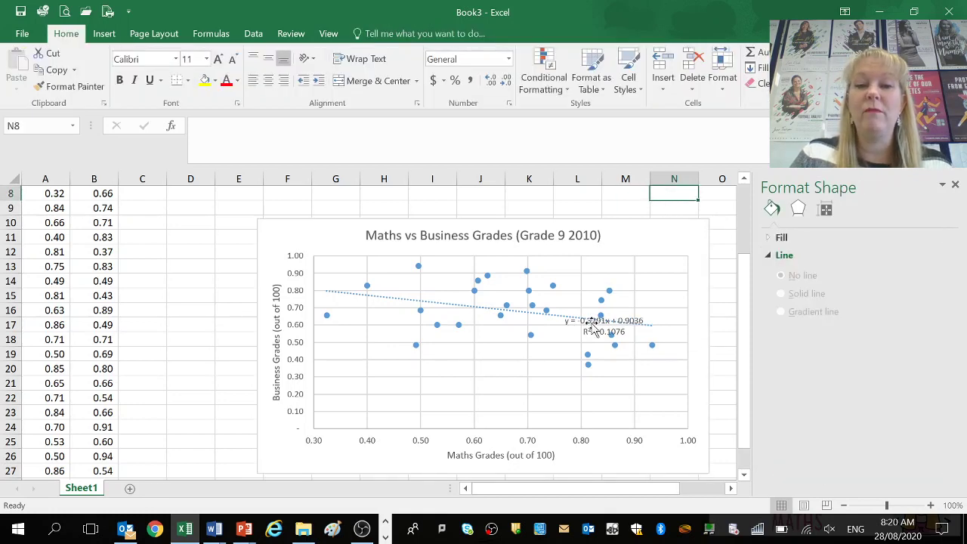
pyautogui.moveTo(582, 334); pyautogui.dragTo(484, 381)
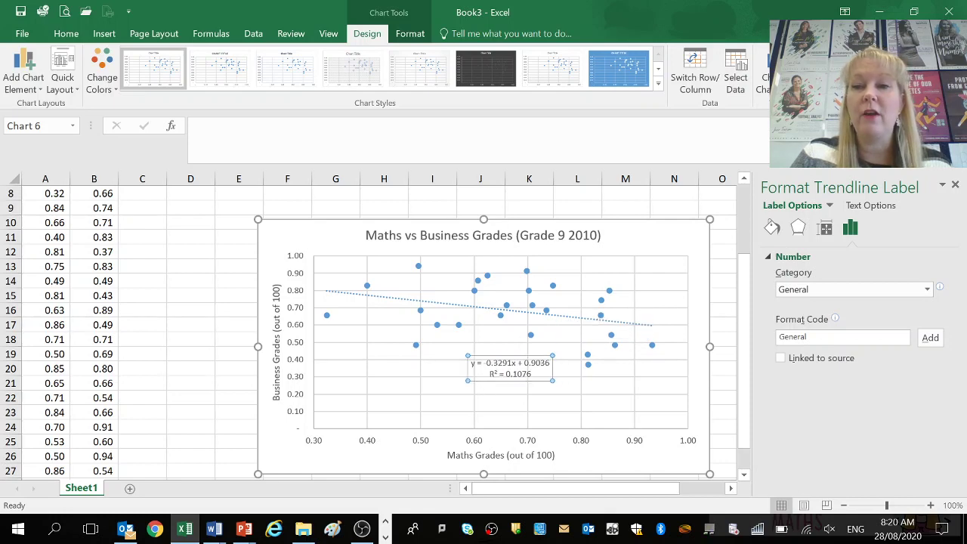
pyautogui.click(955, 185)
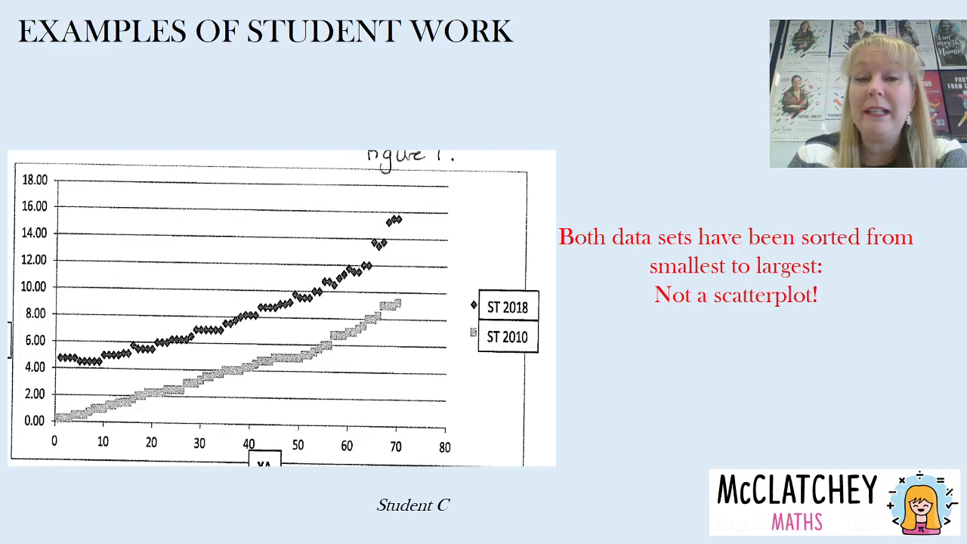
# Step: Advance to the next slide, Student D's Screen Time vs Physical Activity 2010 scatterplot
pyautogui.press('Right')
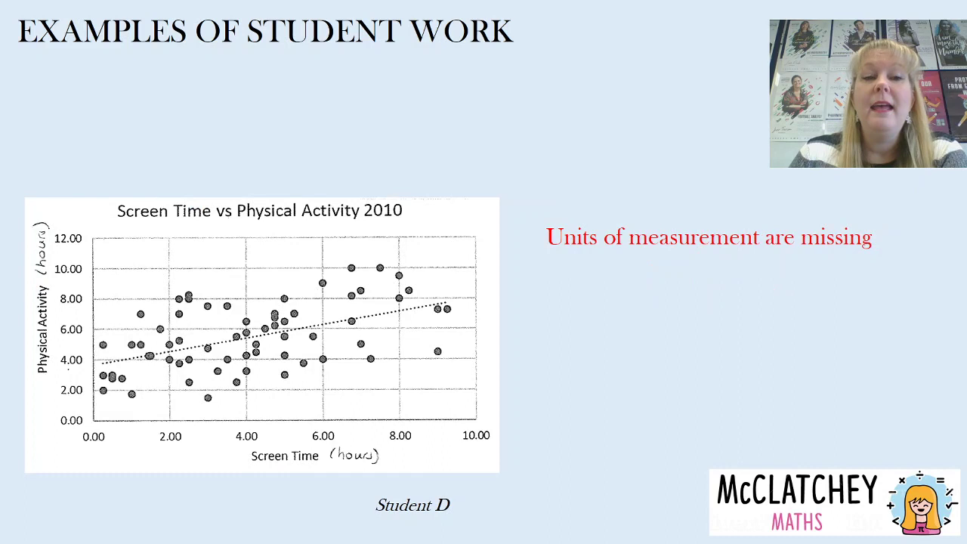